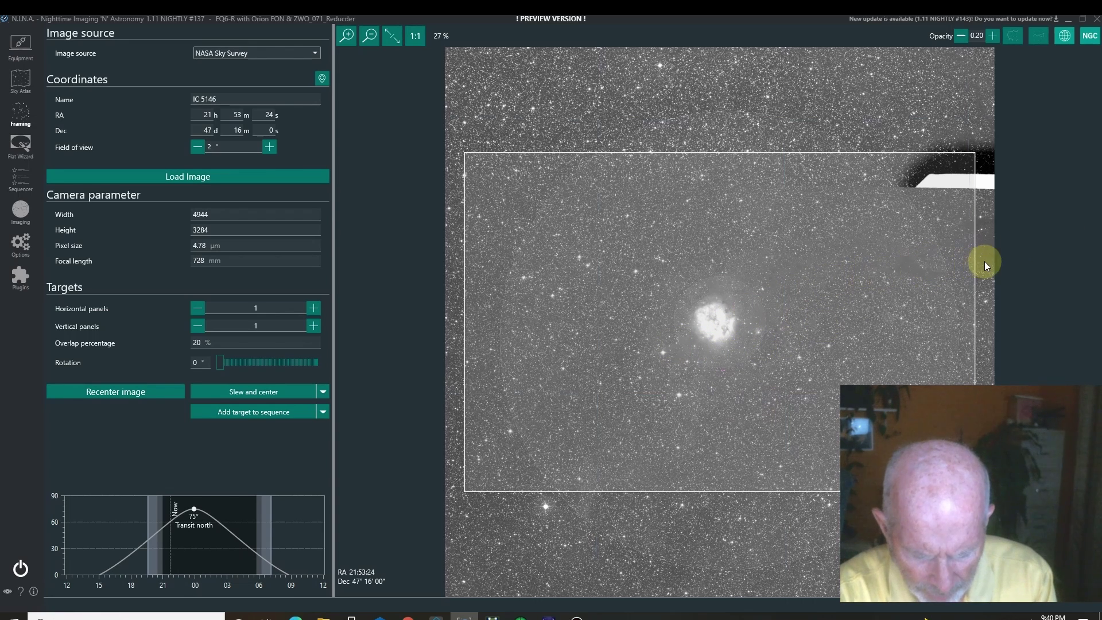
Shift the IC 5146 framing rectangle so the nebula sits left of centre and recenter the image on it
{"action": "left_click_drag", "start_coordinate": [814, 366], "coordinate": [928, 359]}
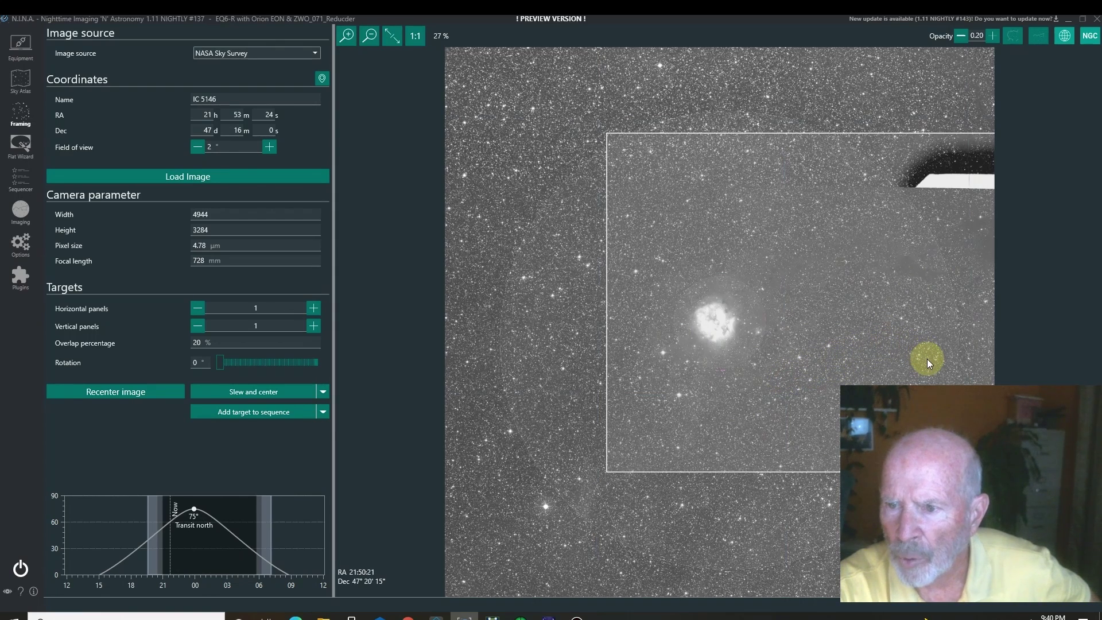
{"action": "left_click", "coordinate": [117, 391]}
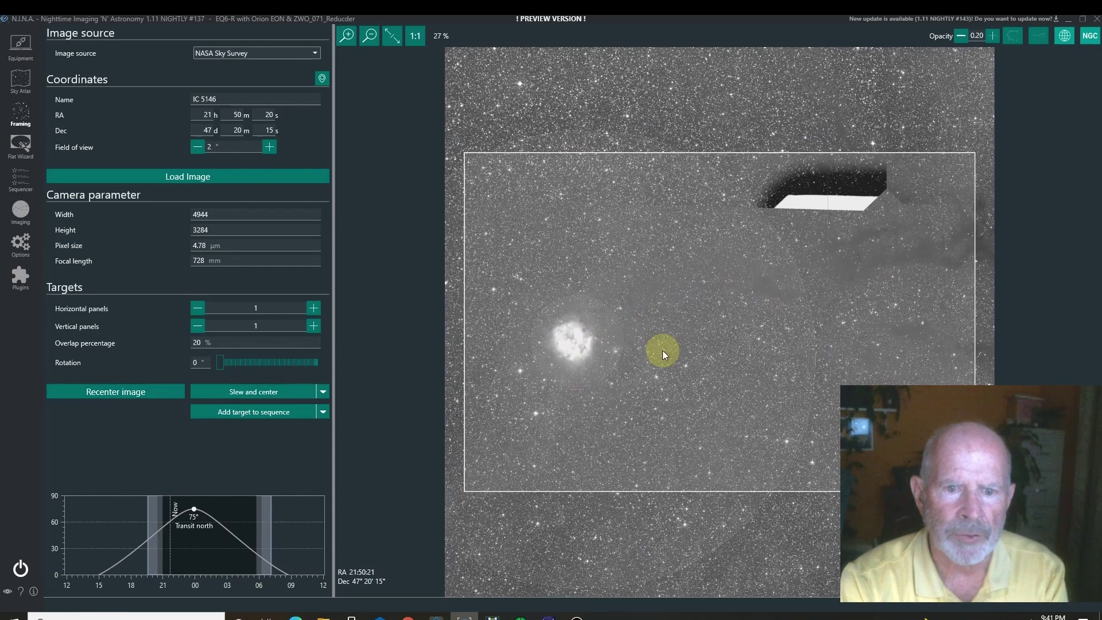
Slew and center the telescope on the recentered framing, following the plate solving in the imaging view until it finishes
{"action": "left_click", "coordinate": [249, 393]}
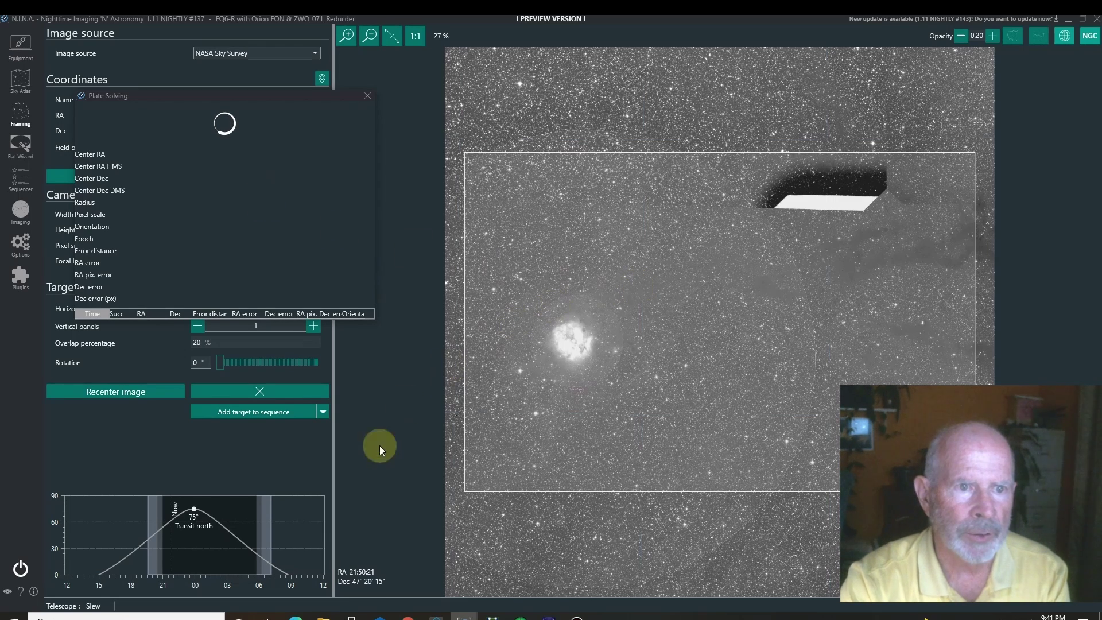
{"action": "left_click", "coordinate": [20, 213]}
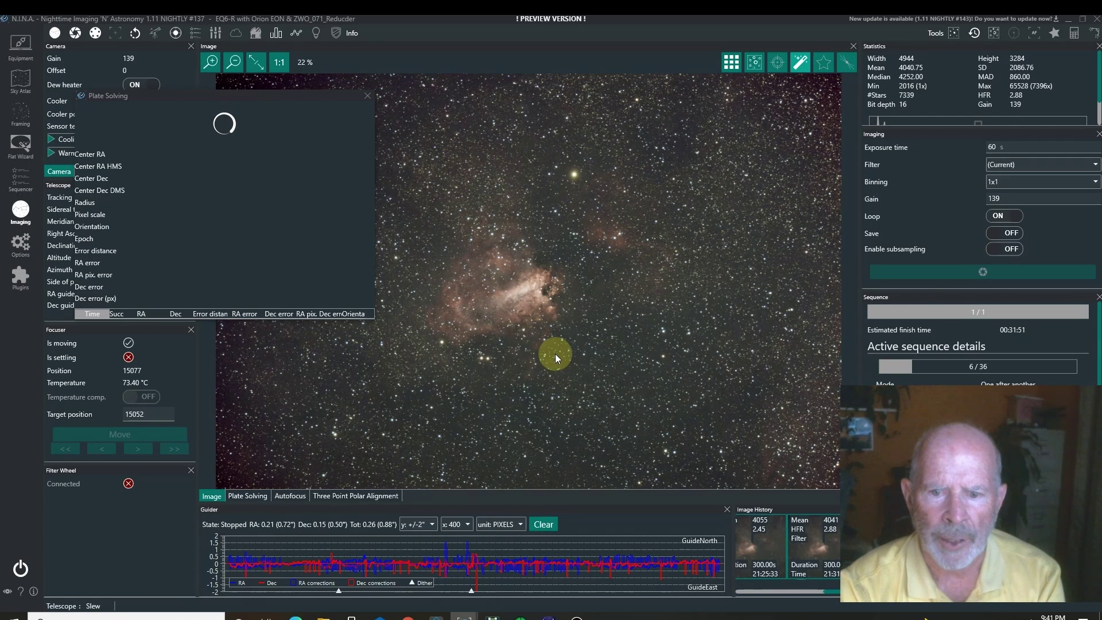
{"action": "left_click_drag", "start_coordinate": [177, 94], "coordinate": [121, 115]}
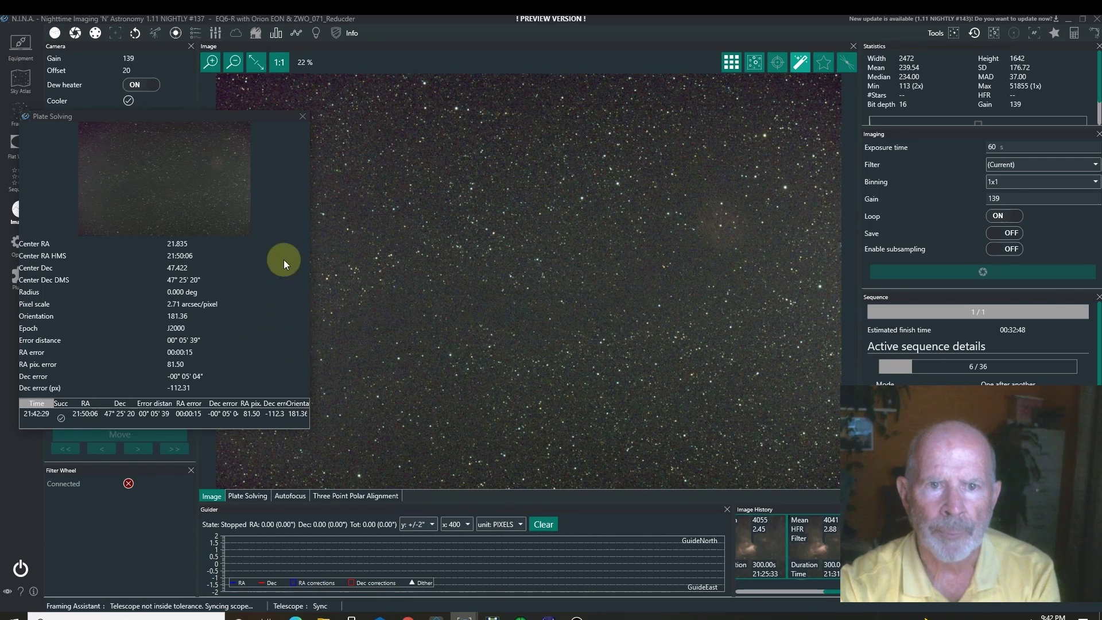
{"action": "left_click_drag", "start_coordinate": [208, 113], "coordinate": [58, 150]}
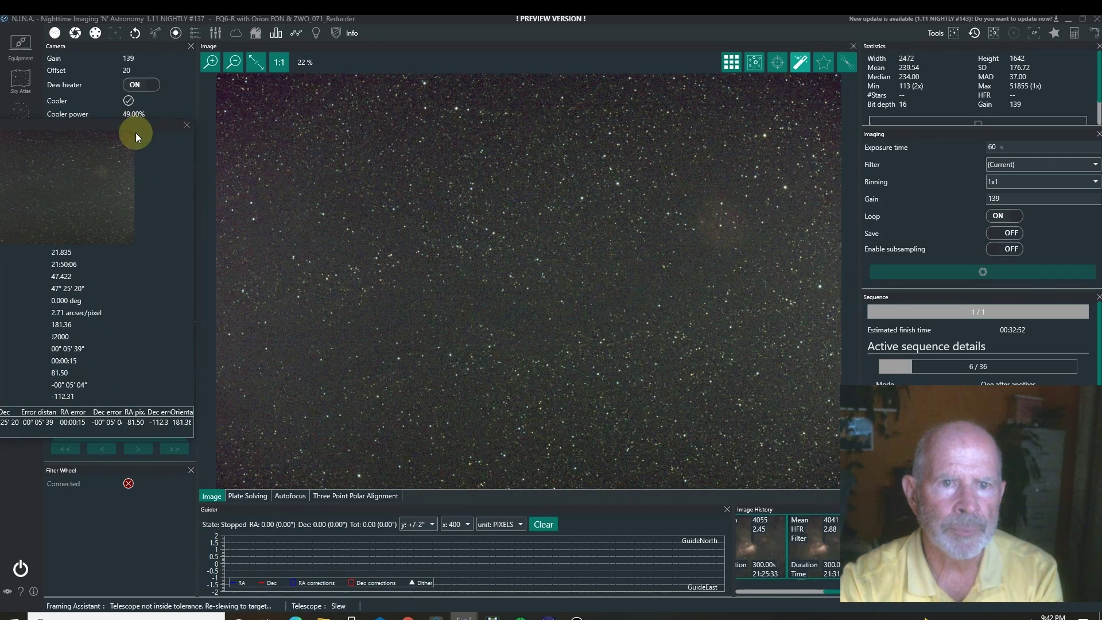
{"action": "left_click_drag", "start_coordinate": [111, 122], "coordinate": [249, 97]}
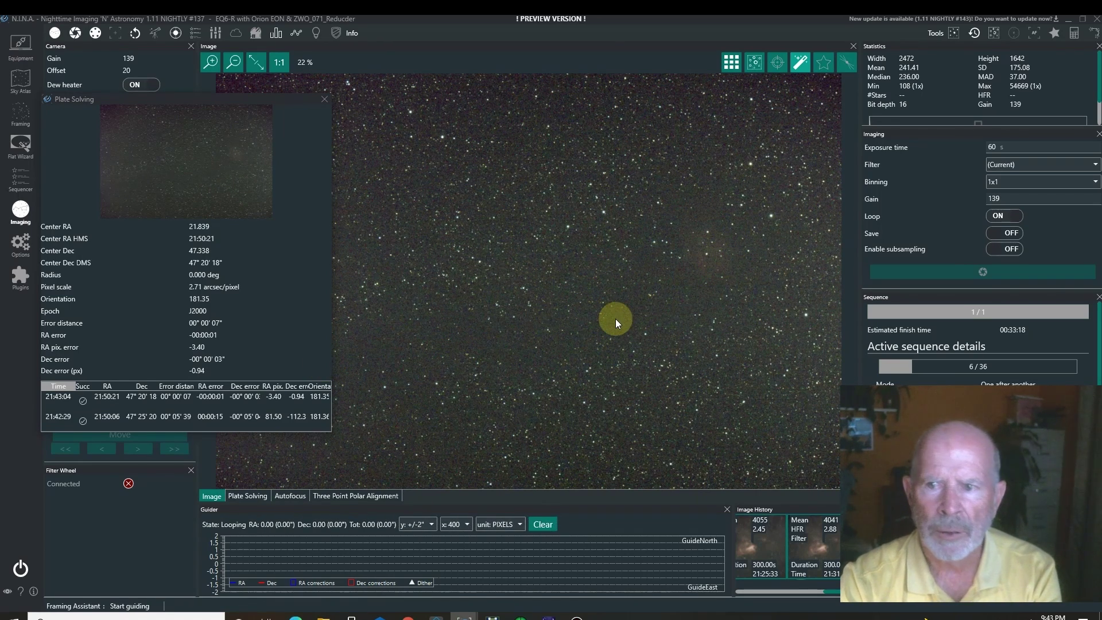
{"action": "left_click", "coordinate": [324, 99]}
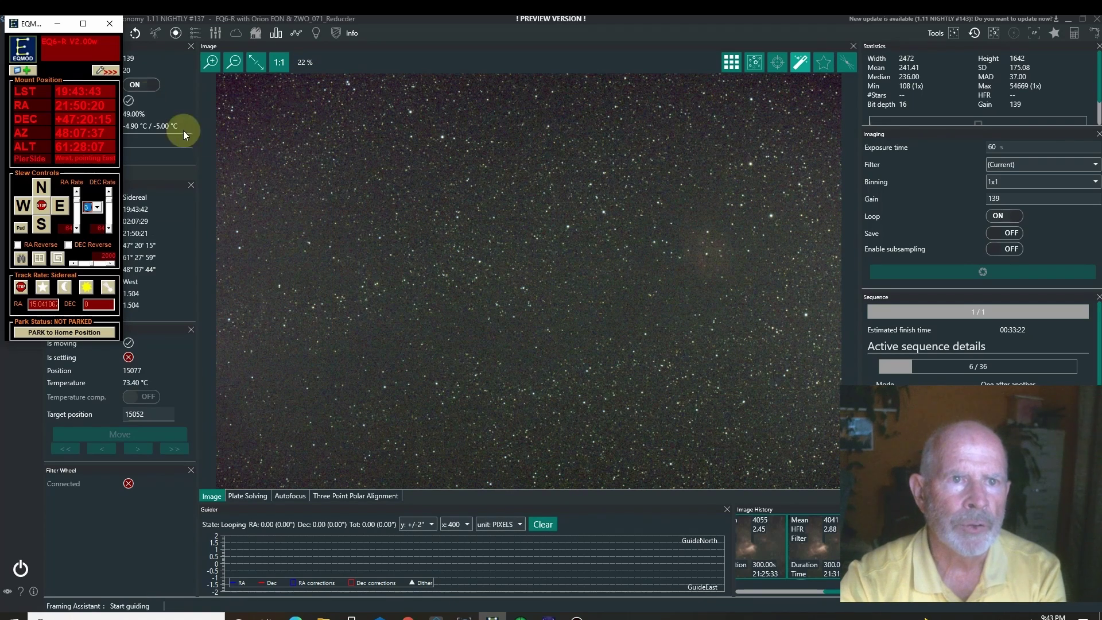
{"action": "left_click", "coordinate": [60, 24]}
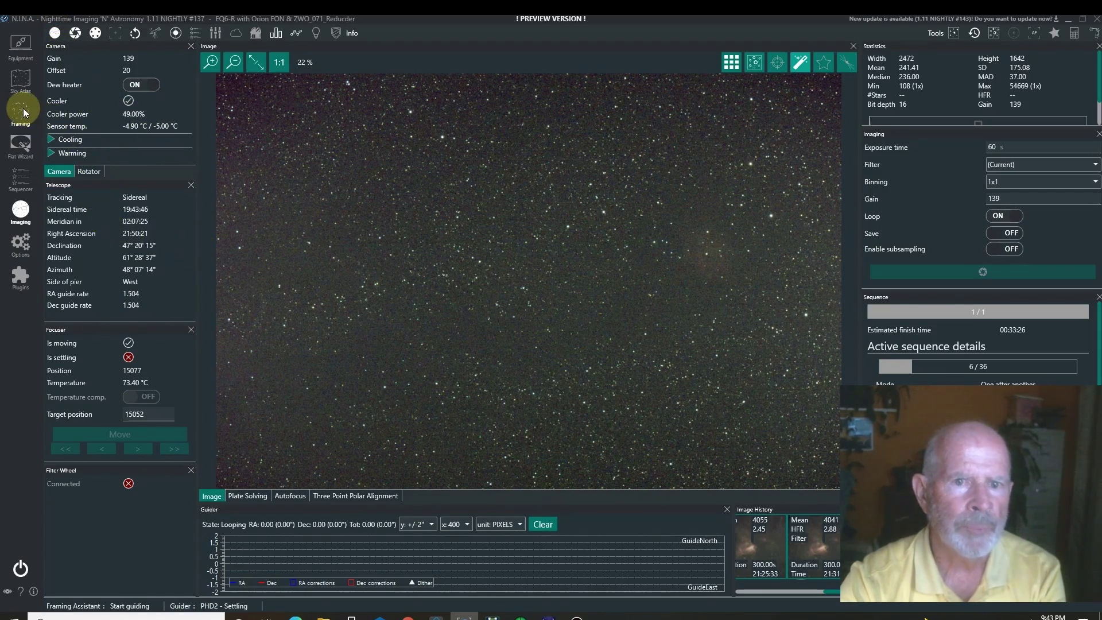
Add the recentered IC 5146 framing as a target in the Simple Sequencer
{"action": "left_click", "coordinate": [22, 119]}
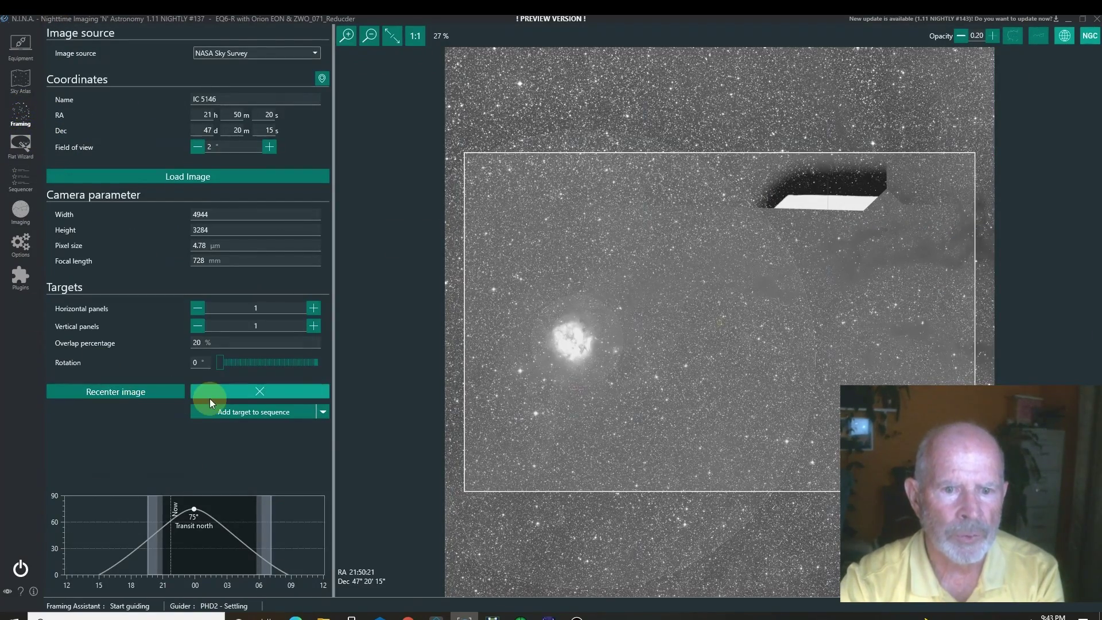
{"action": "left_click", "coordinate": [243, 412]}
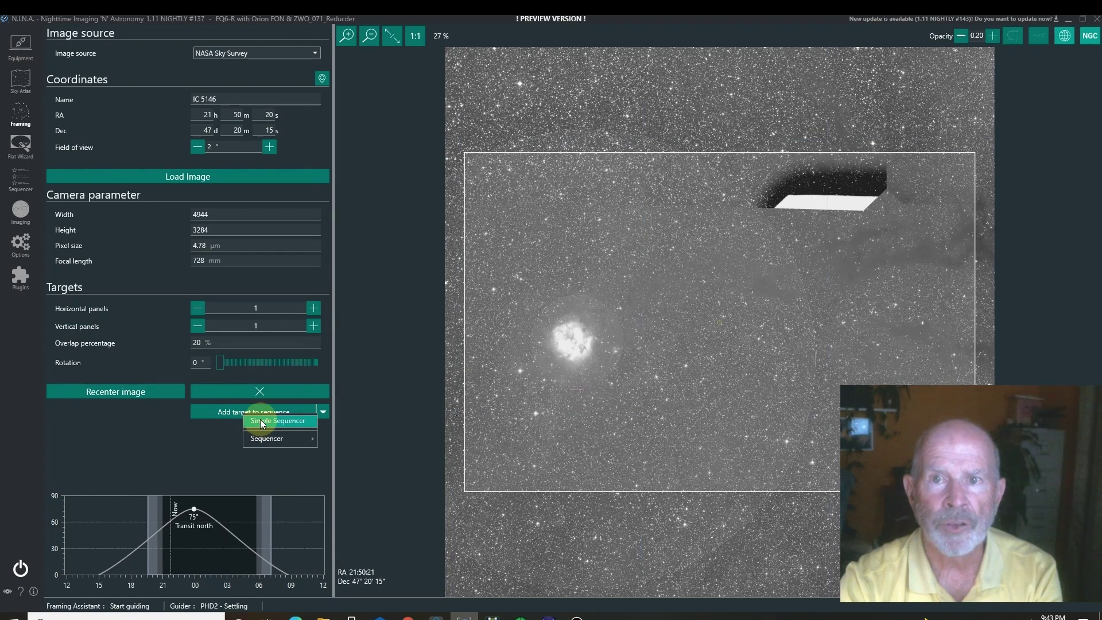
{"action": "left_click", "coordinate": [260, 421]}
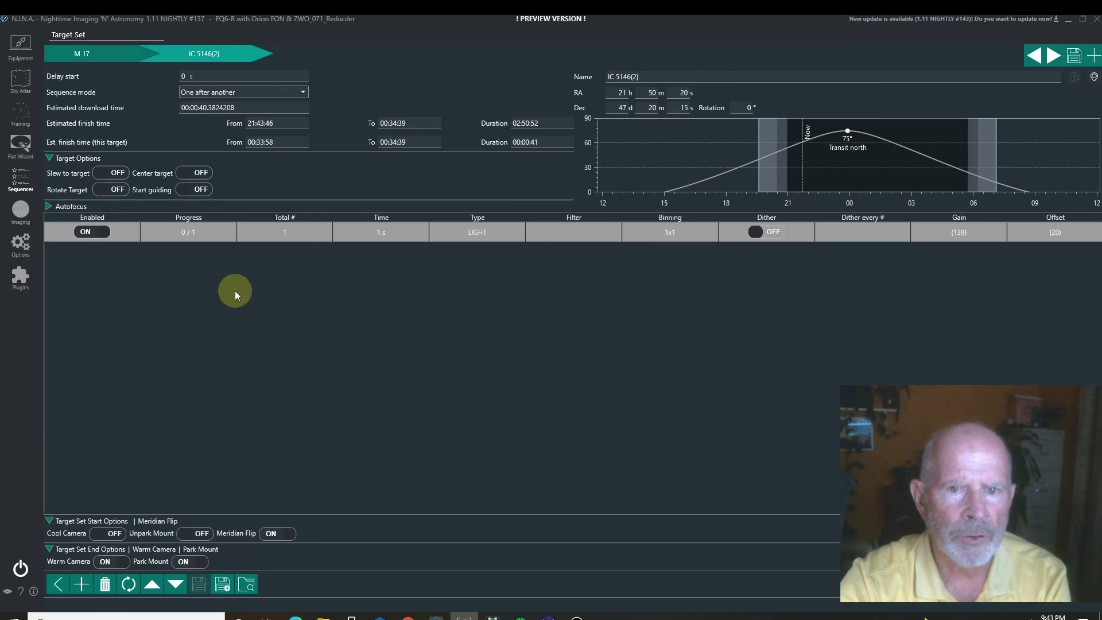
Set the IC 5146 light exposure row to a total of 60 frames with a 300 s exposure time
{"action": "left_click", "coordinate": [290, 230]}
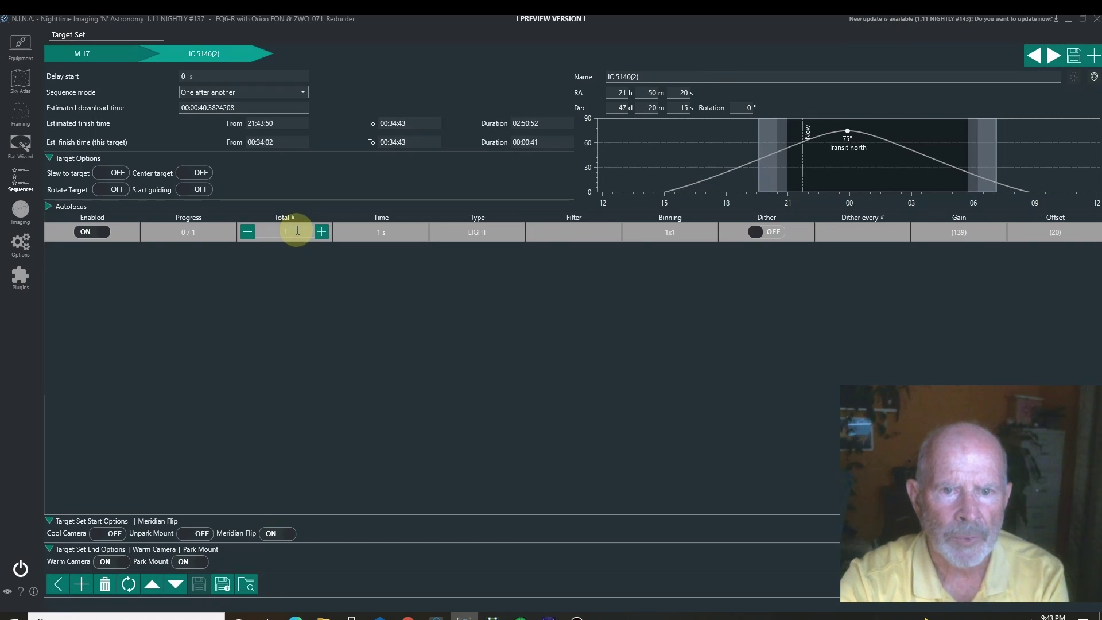
{"action": "left_click_drag", "start_coordinate": [290, 232], "coordinate": [272, 232]}
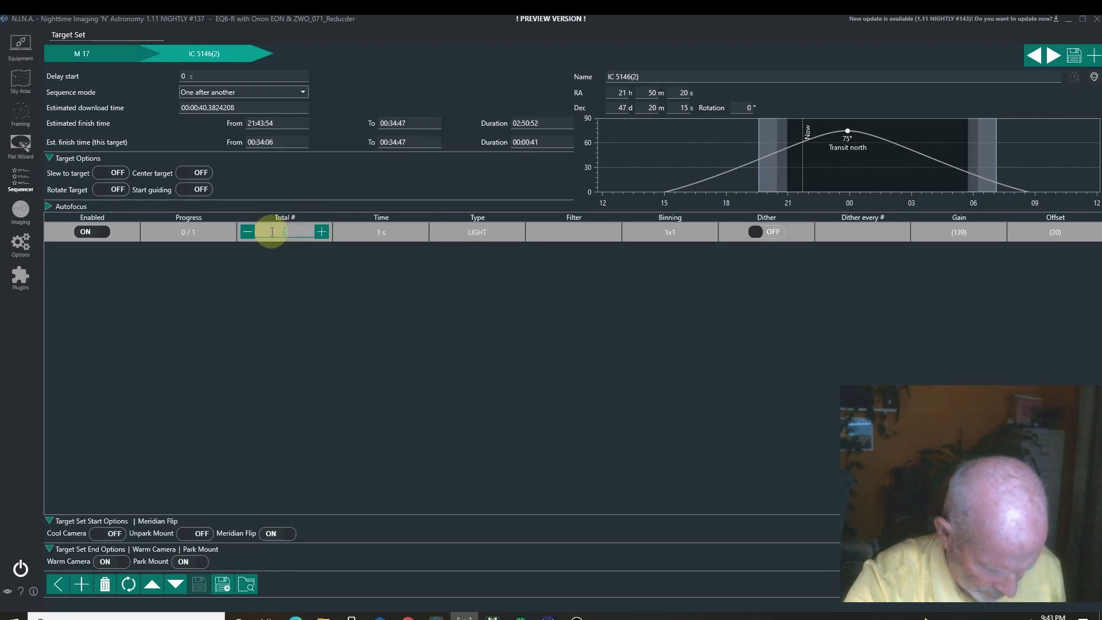
{"action": "type", "text": "5"}
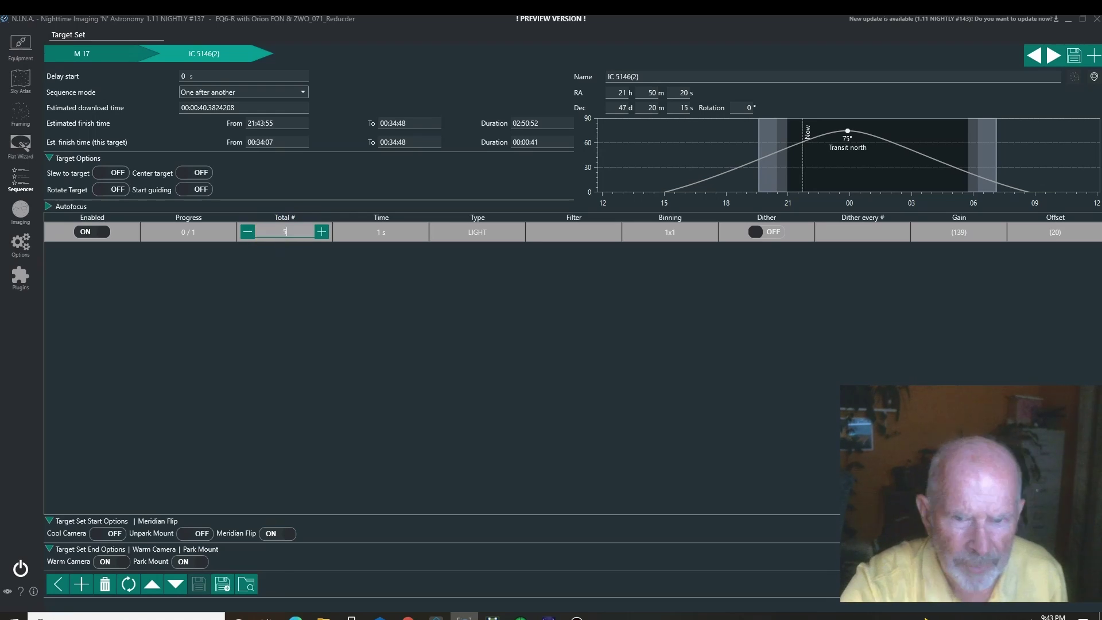
{"action": "left_click", "coordinate": [294, 233]}
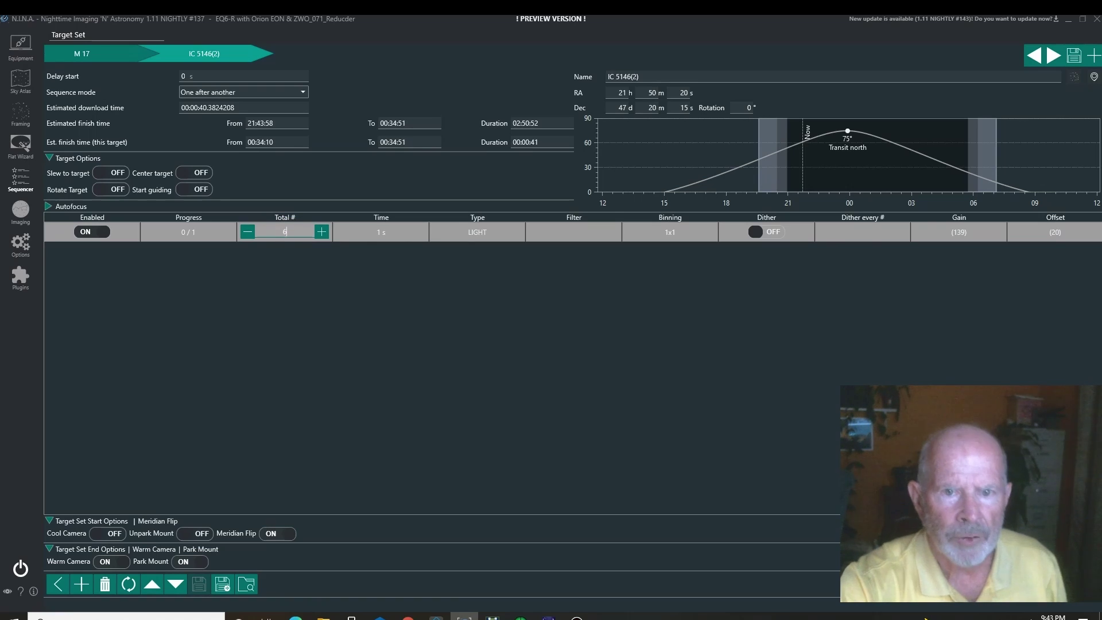
{"action": "left_click", "coordinate": [386, 232]}
{"action": "double_click", "coordinate": [394, 231]}
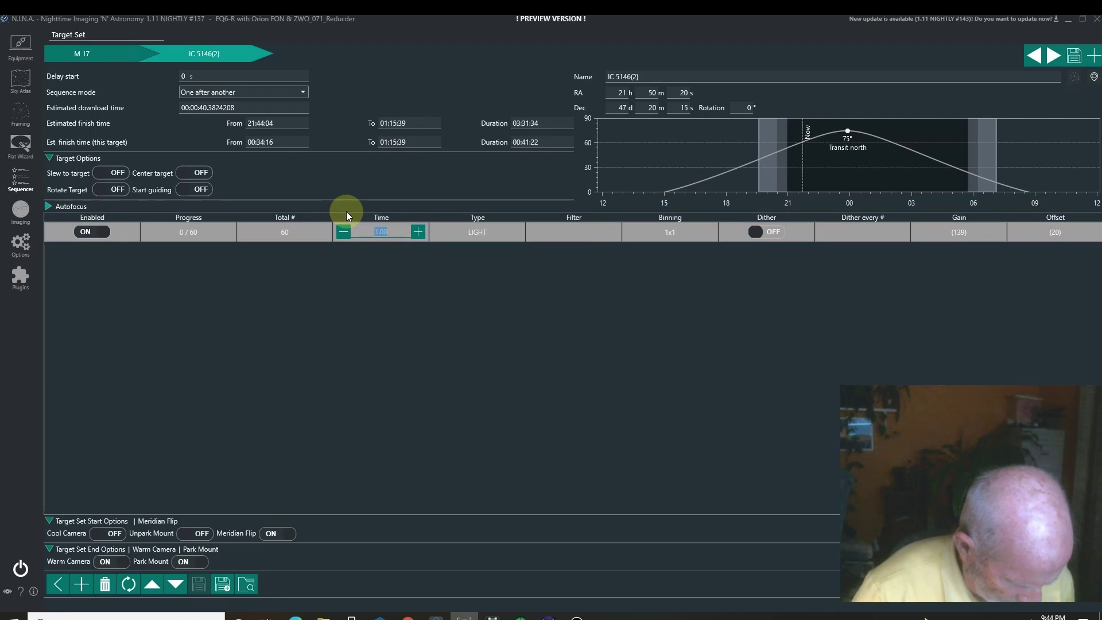
{"action": "type", "text": "3"}
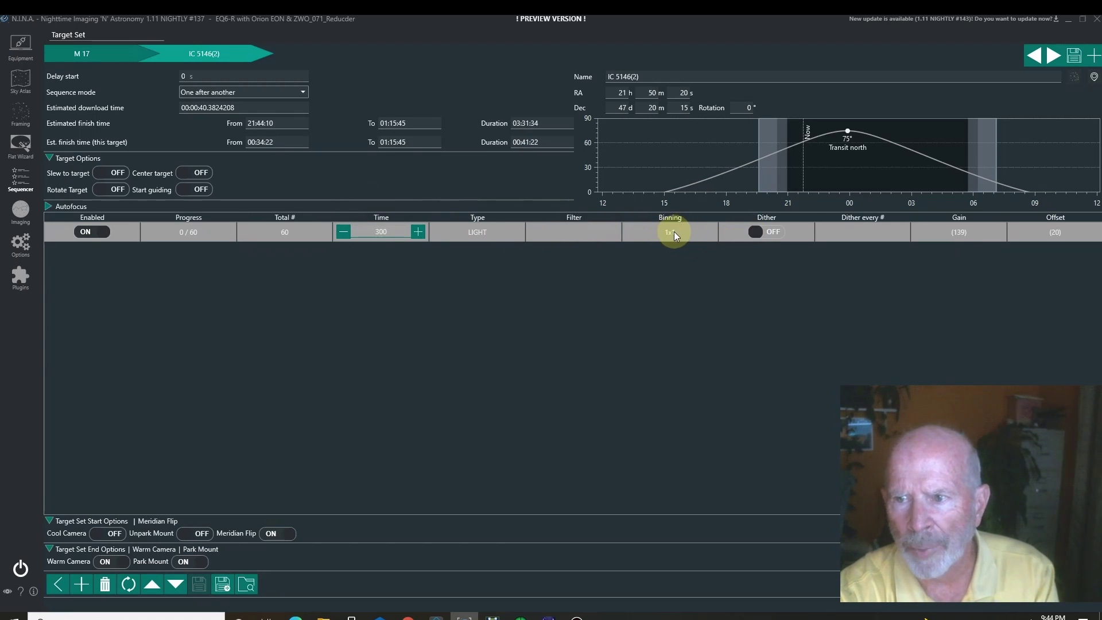
Turn on dithering and start guiding for the IC 5146 target, and edit the camera offset of its exposure row
{"action": "left_click", "coordinate": [760, 233]}
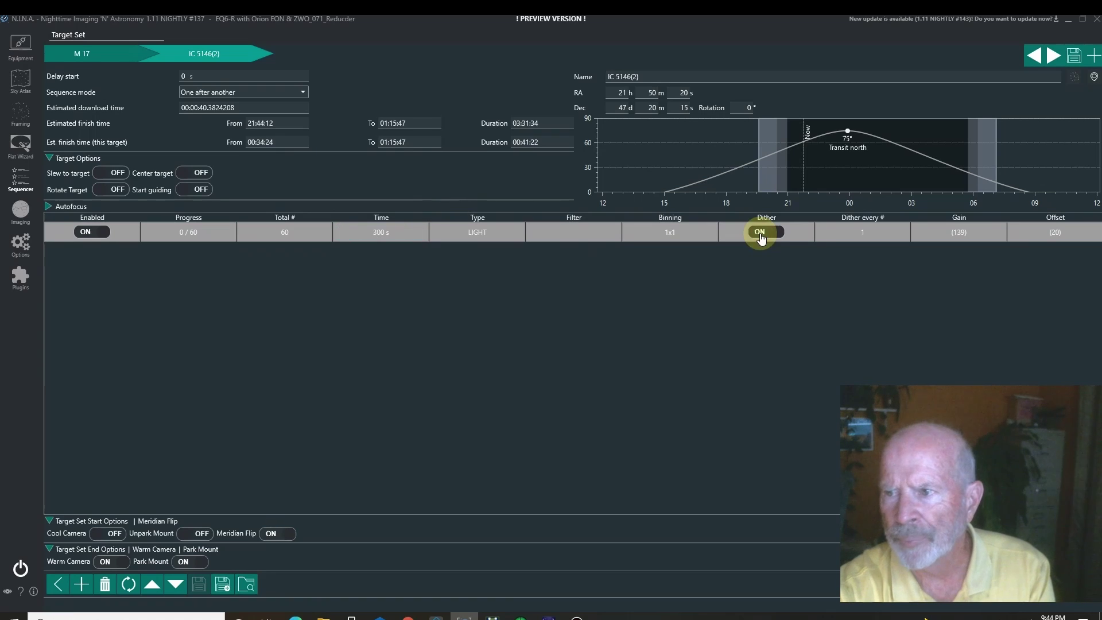
{"action": "left_click", "coordinate": [970, 231]}
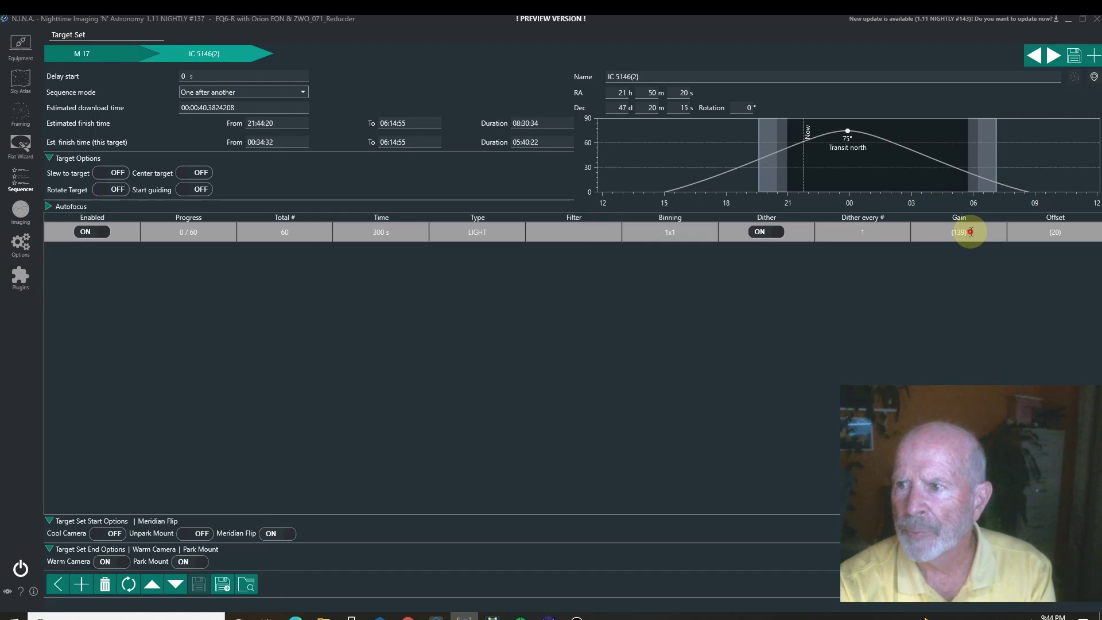
{"action": "left_click", "coordinate": [1073, 233]}
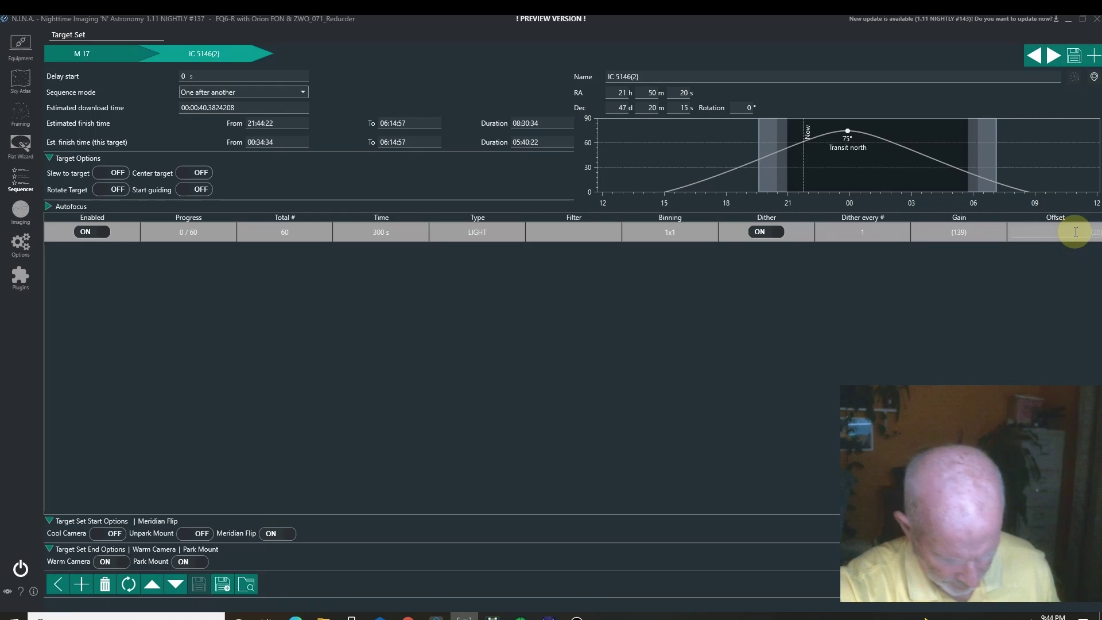
{"action": "left_click", "coordinate": [1075, 231]}
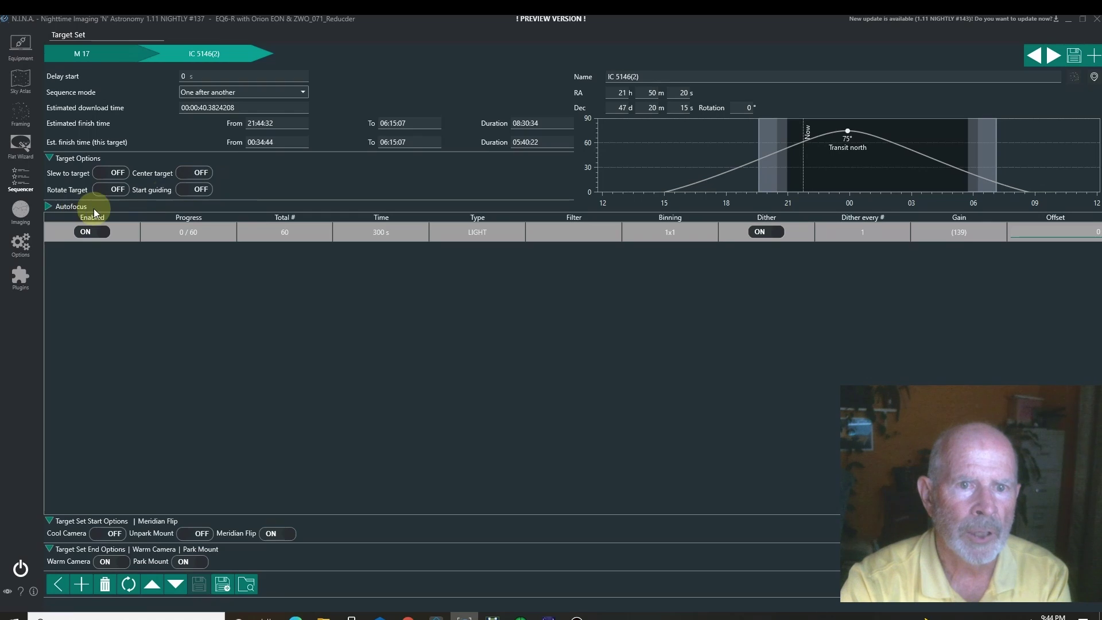
{"action": "left_click", "coordinate": [192, 194]}
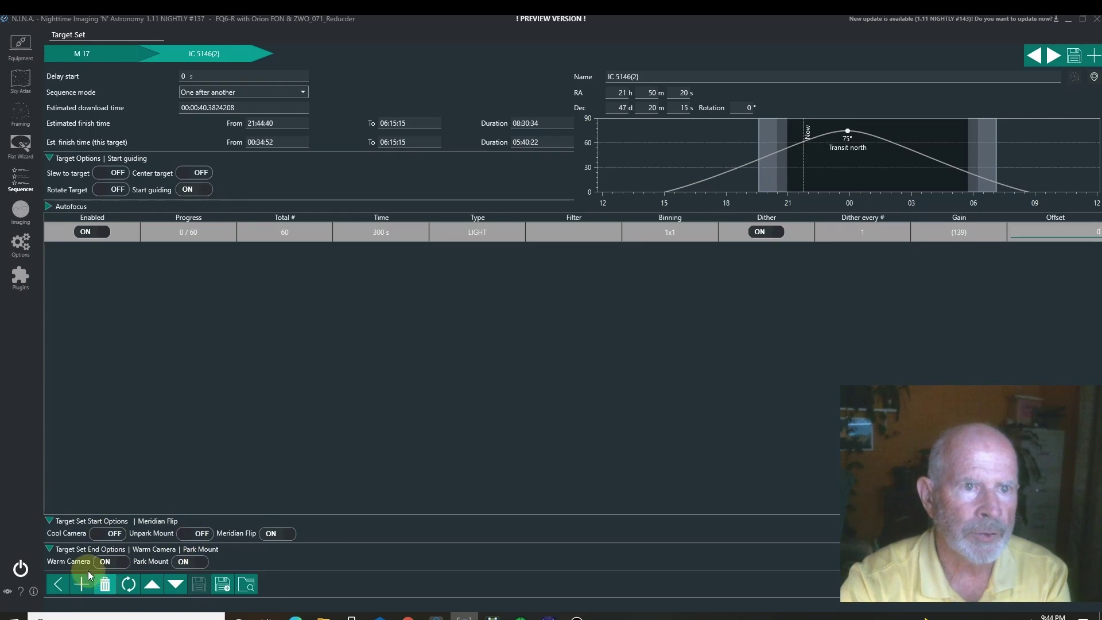
Check the camera's default gain and offset in the equipment settings and return to the sequence
{"action": "left_click", "coordinate": [20, 60]}
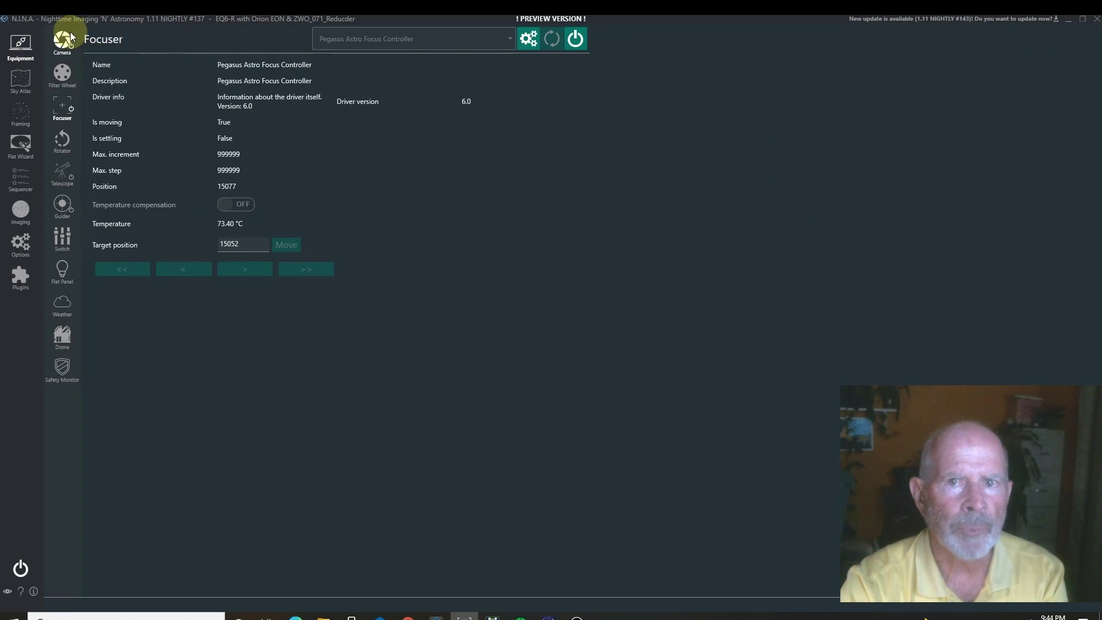
{"action": "left_click", "coordinate": [69, 36]}
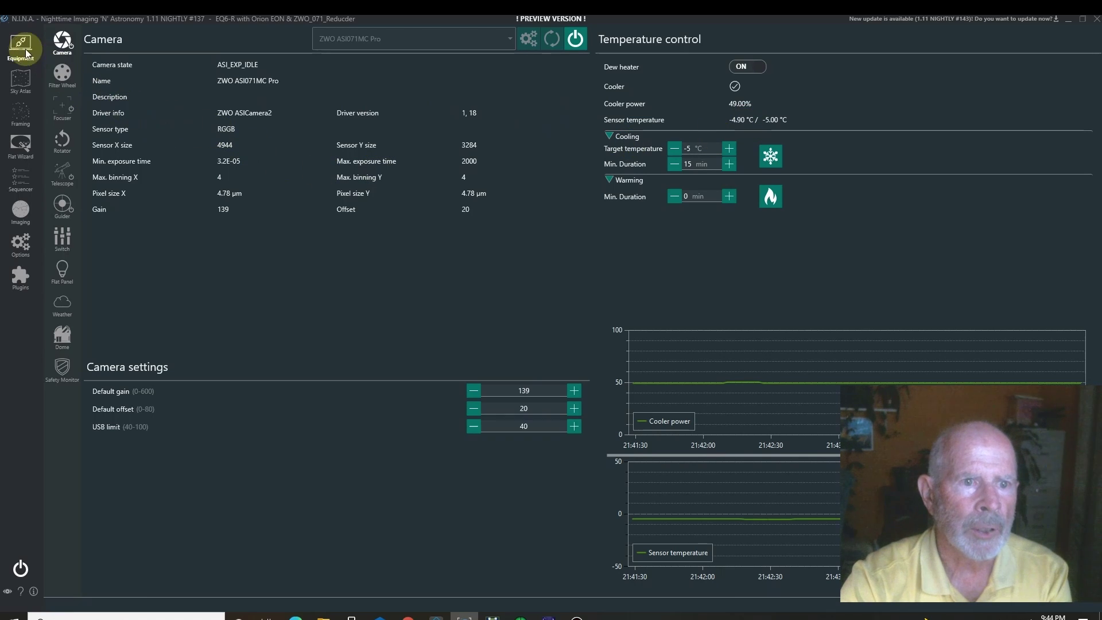
{"action": "left_click", "coordinate": [20, 177]}
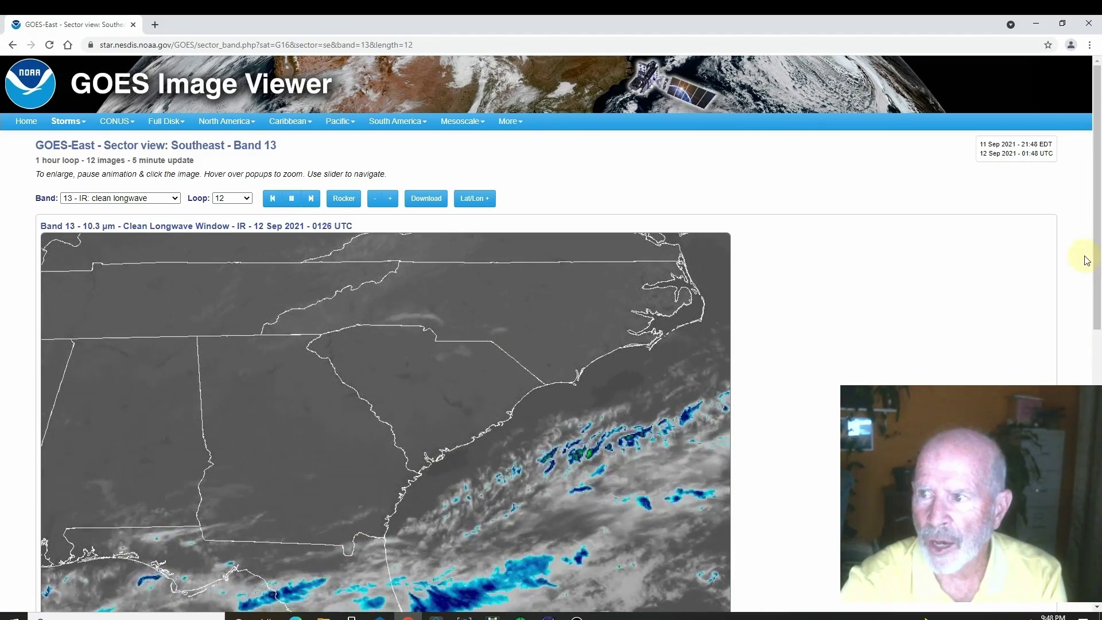
In the browser, view the GOES-East Southeast Band 13 infrared loop and go back to the weather website's home page
{"action": "left_click_drag", "start_coordinate": [1094, 270], "coordinate": [1096, 301]}
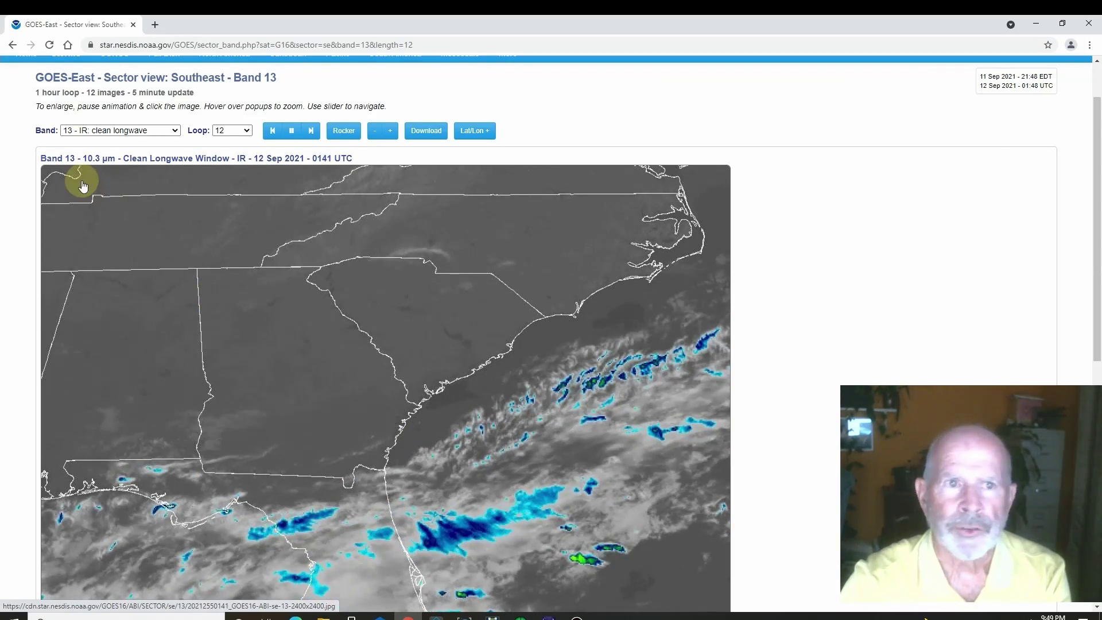
{"action": "left_click", "coordinate": [12, 46]}
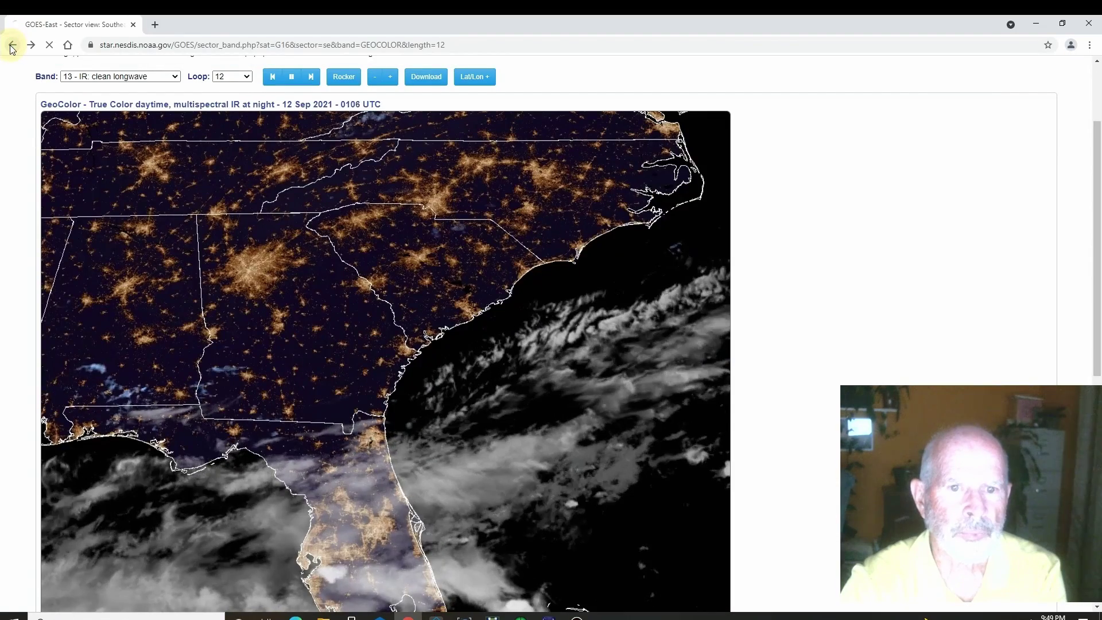
{"action": "left_click", "coordinate": [12, 45]}
Open the True Color GOES 16 view from RAMMB with white default borders, zoomed in and centred on the southeastern US coast
{"action": "mouse_move", "coordinate": [58, 256]}
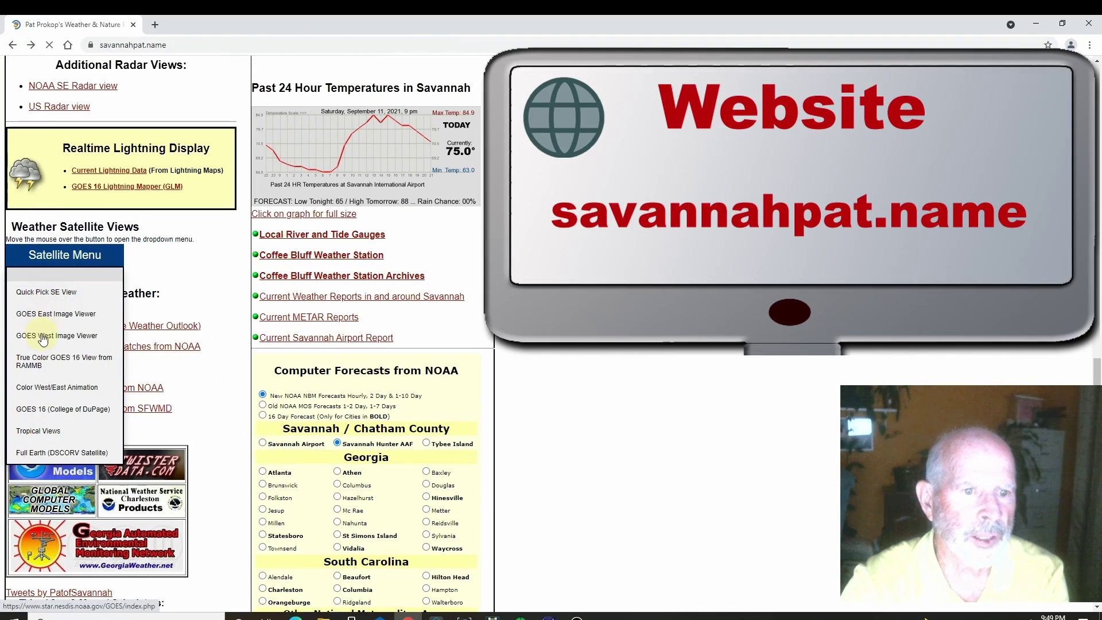
{"action": "left_click", "coordinate": [50, 364]}
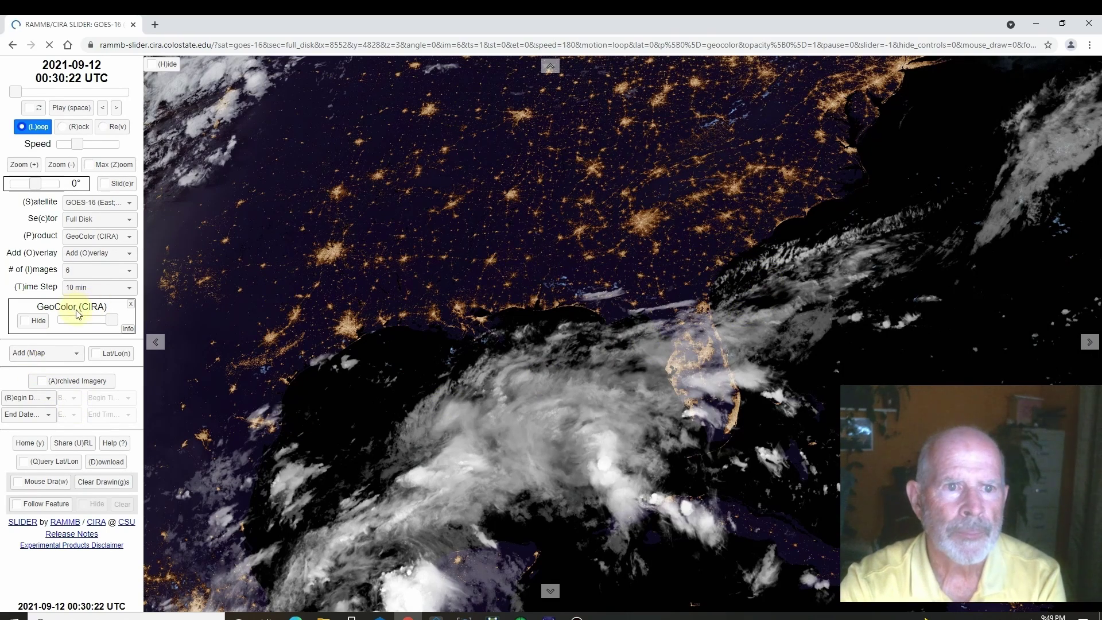
{"action": "left_click", "coordinate": [36, 166]}
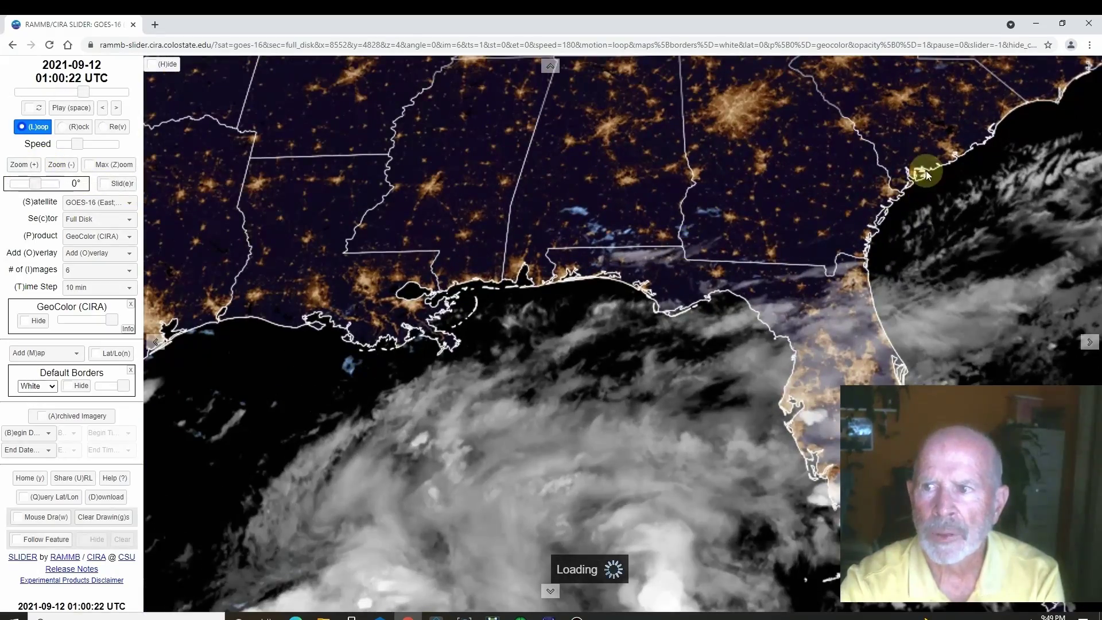
{"action": "left_click_drag", "start_coordinate": [914, 169], "coordinate": [652, 401]}
{"action": "left_click_drag", "start_coordinate": [591, 439], "coordinate": [620, 389]}
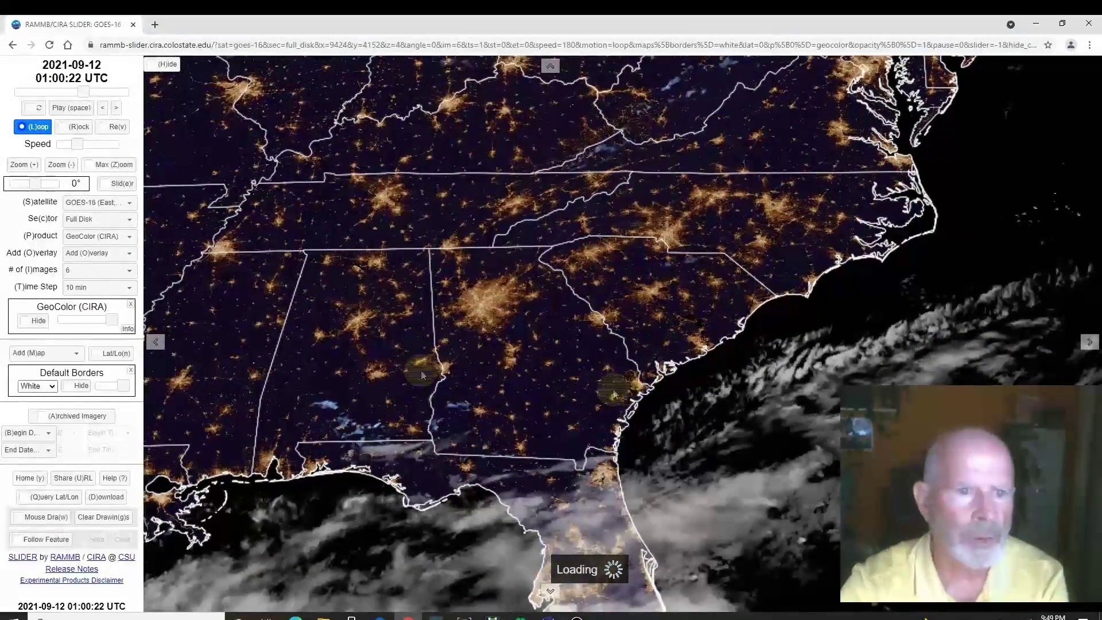
Change the satellite product to ProxyVisible (CIRA) and play the image loop
{"action": "left_click", "coordinate": [90, 241]}
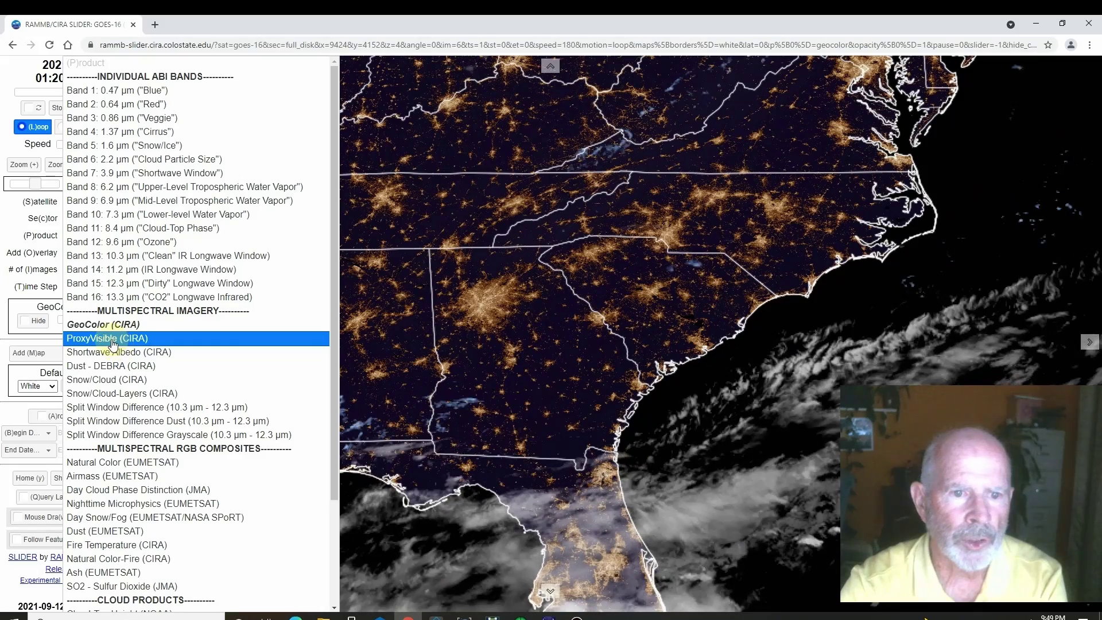
{"action": "left_click", "coordinate": [107, 339]}
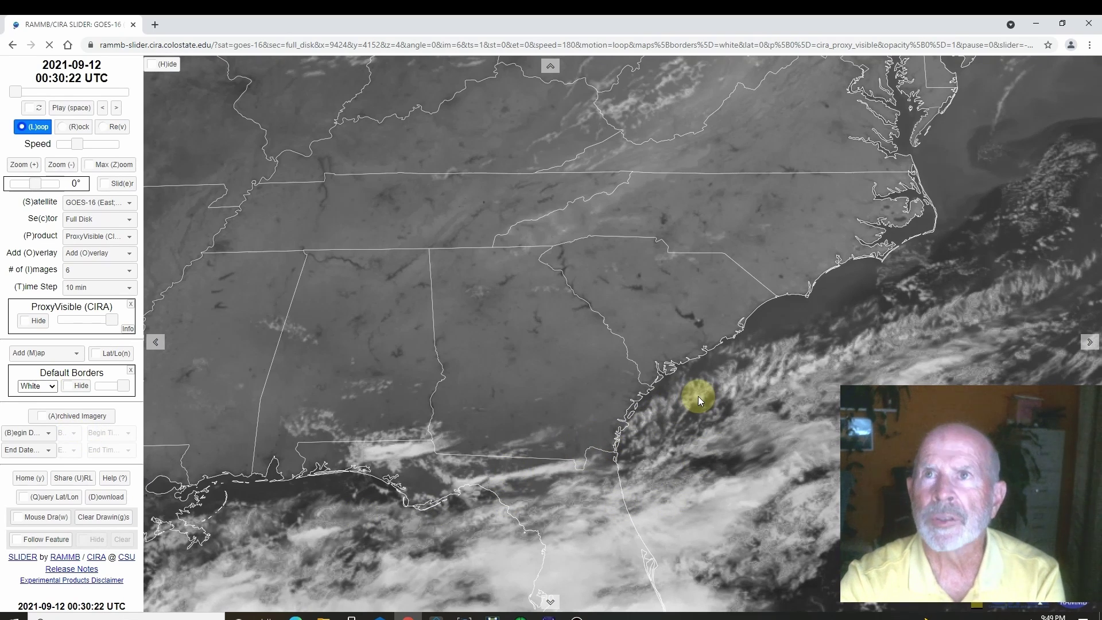
{"action": "key", "text": "space"}
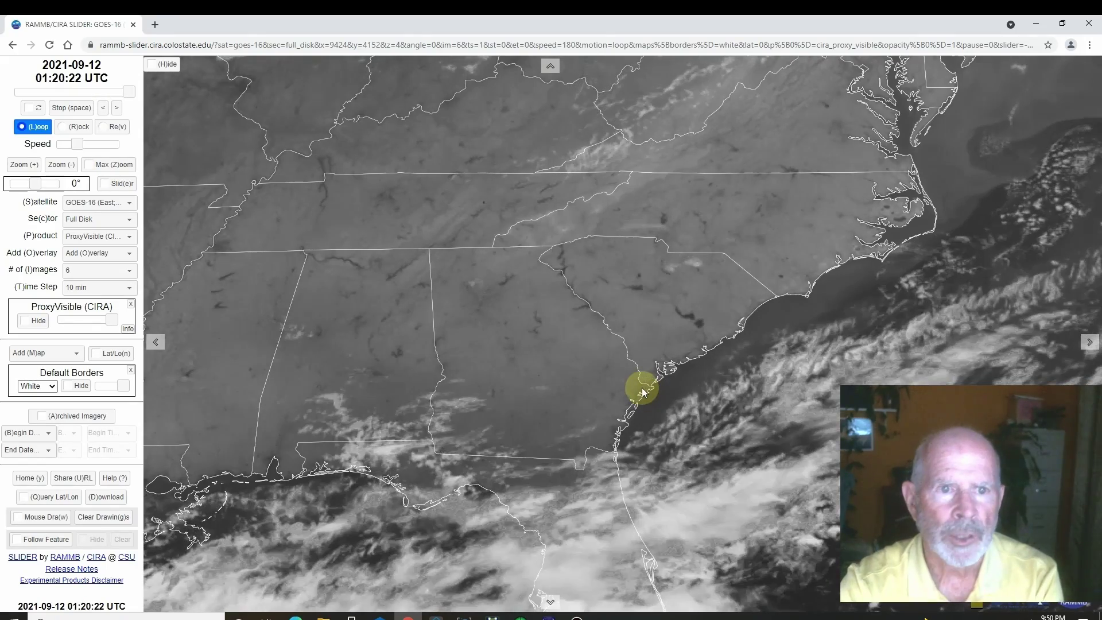
Inspect the cloud loop closer in around the Georgia and South Carolina coast, and close the browser
{"action": "left_click", "coordinate": [24, 165]}
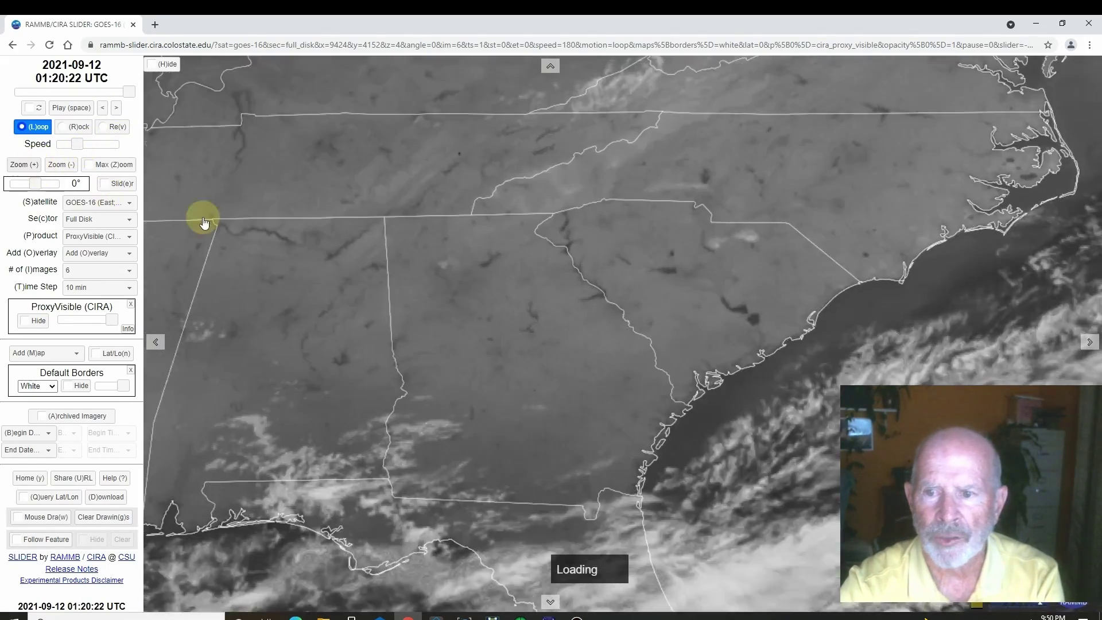
{"action": "scroll", "coordinate": [410, 336], "scroll_direction": "up", "scroll_amount": 1}
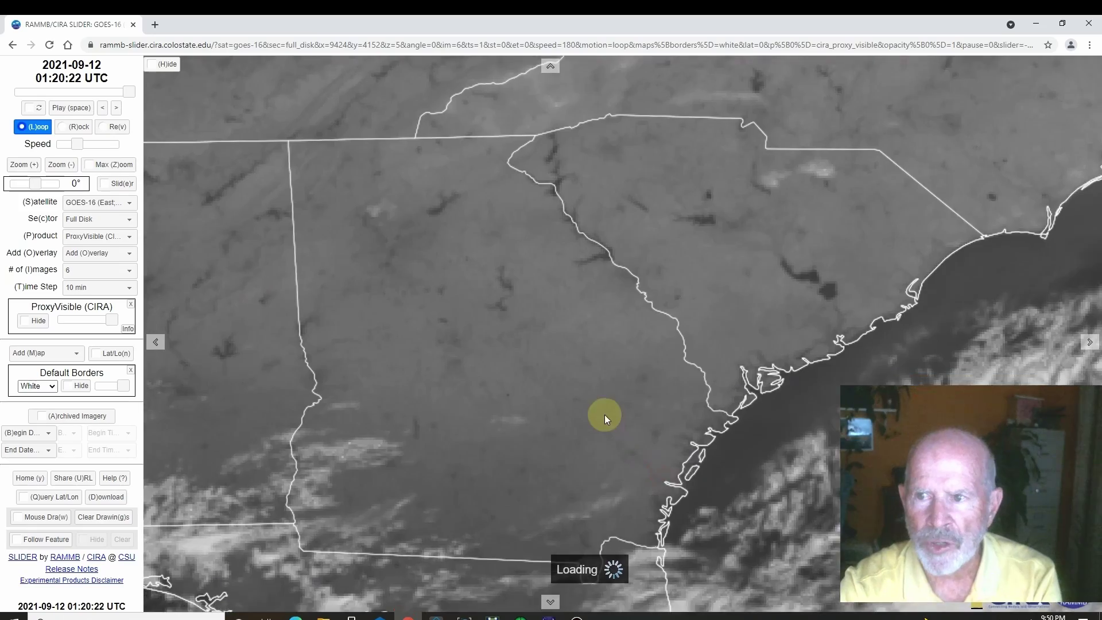
{"action": "left_click_drag", "start_coordinate": [604, 414], "coordinate": [539, 367]}
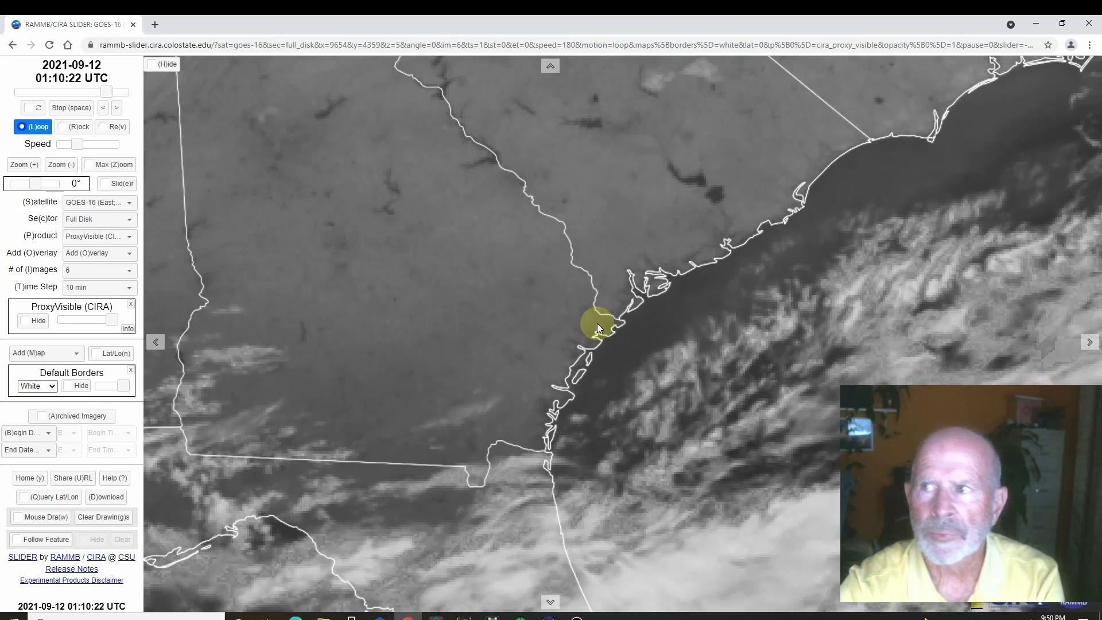
{"action": "left_click", "coordinate": [1097, 25]}
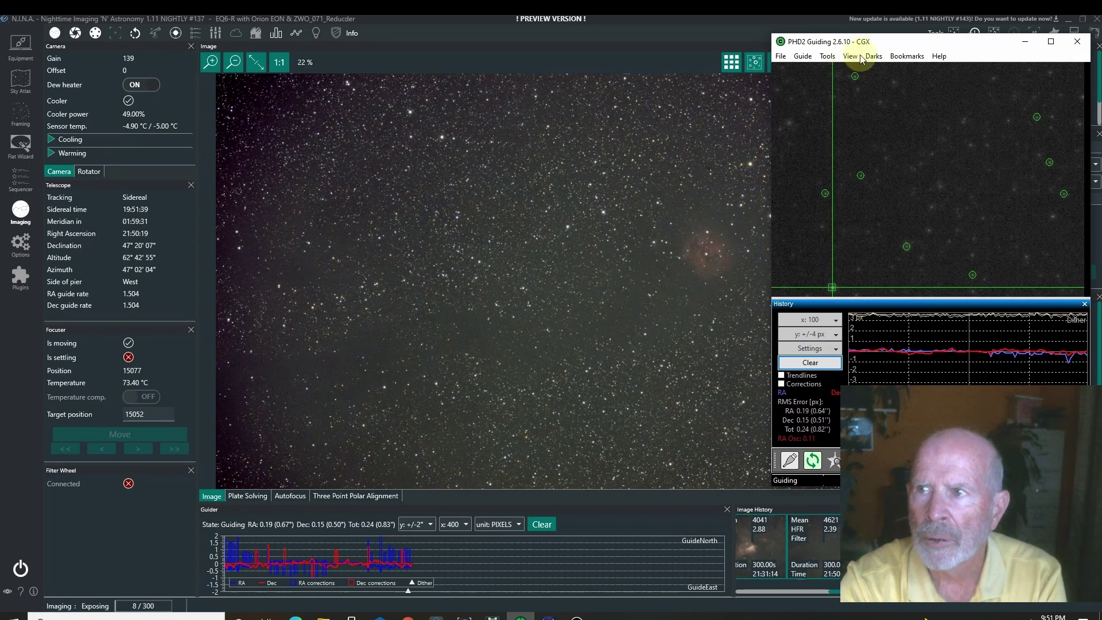
Bring N.I.N.A.'s imaging view in front of the PHD2 guiding windows and toggle auto-stretch for the displayed image
{"action": "left_click", "coordinate": [717, 136]}
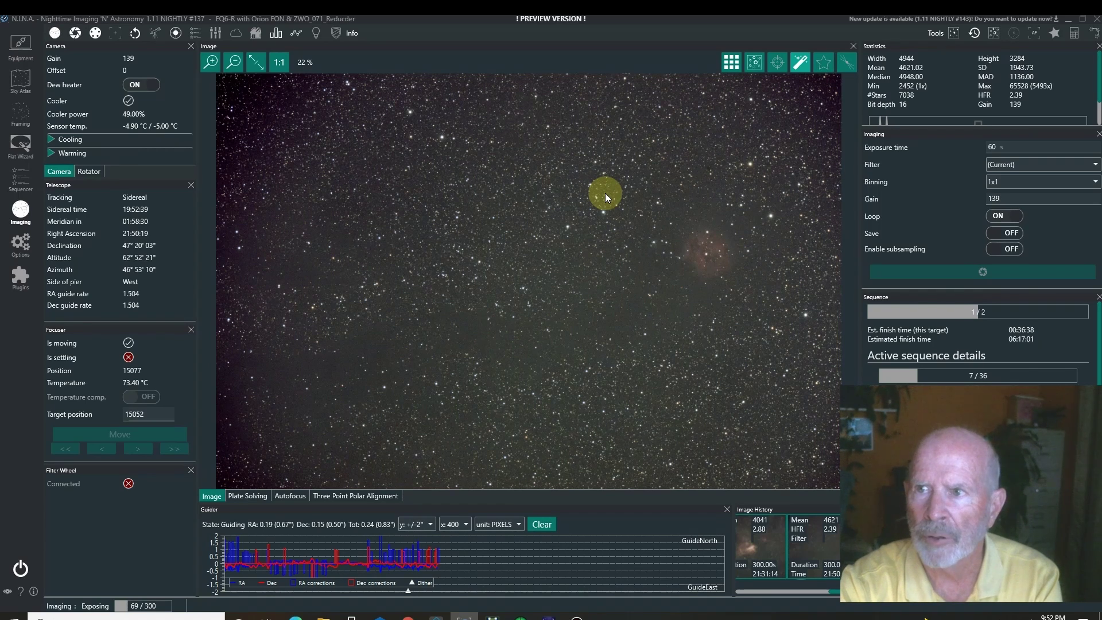
{"action": "left_click", "coordinate": [801, 65]}
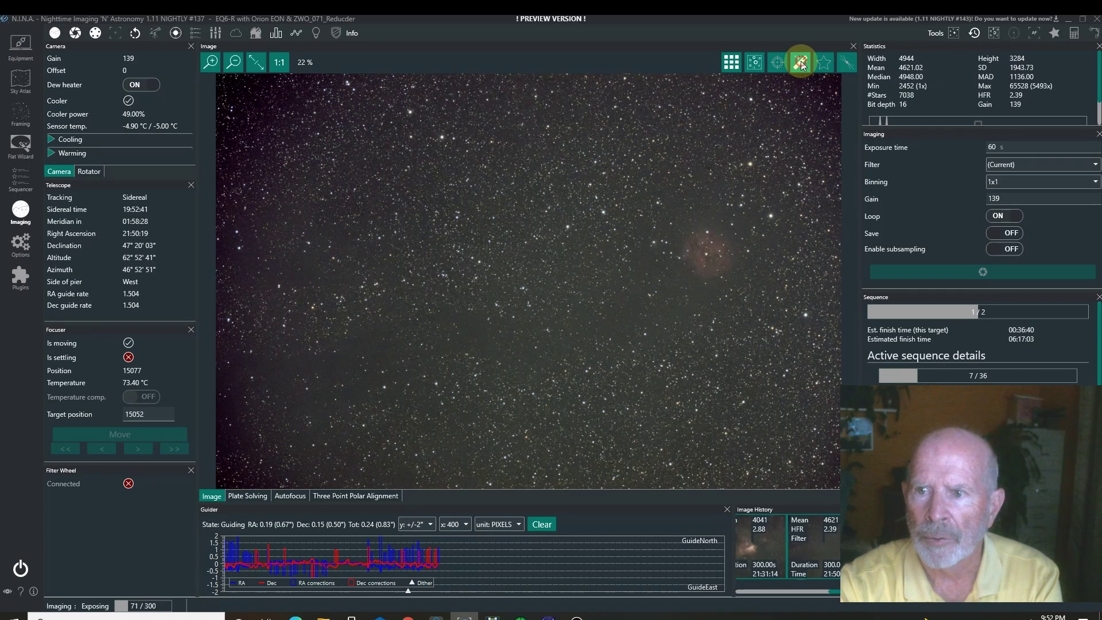